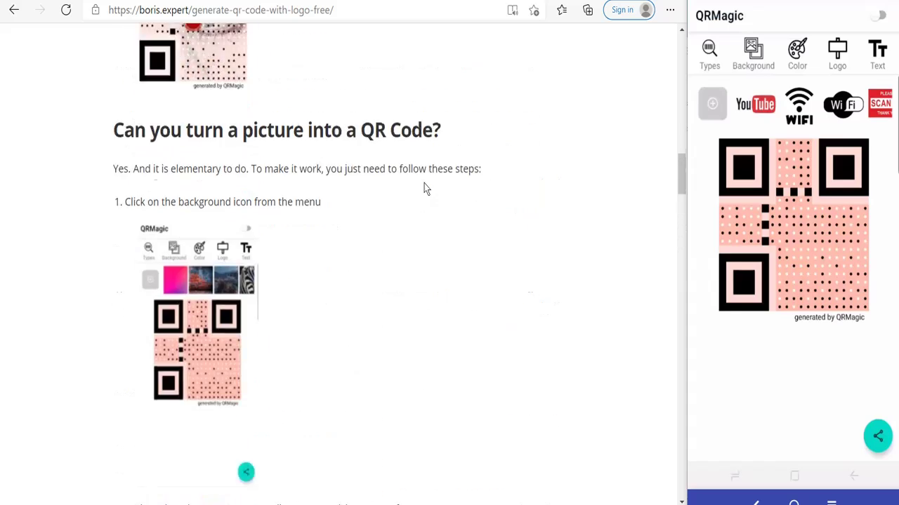
- Add the custom round red logo to the centre of the QR code and share the code
scroll(424, 186, up, 4)
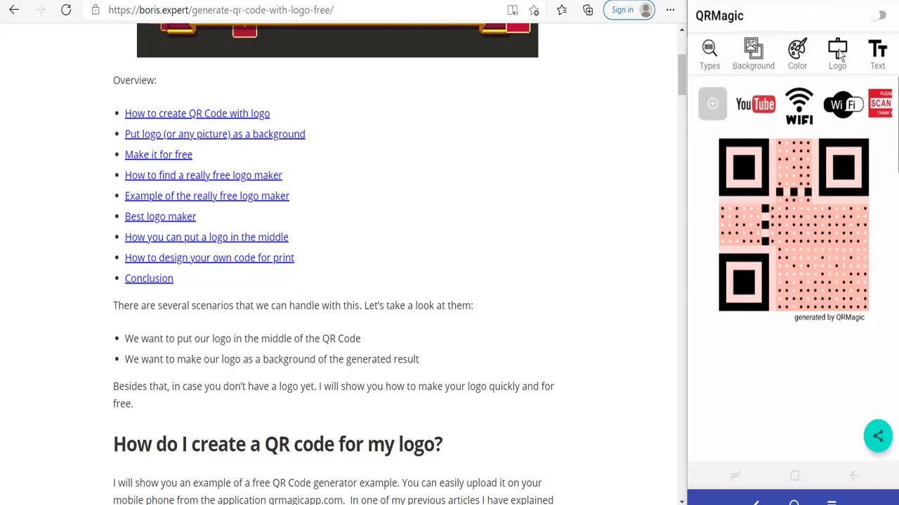
click(713, 105)
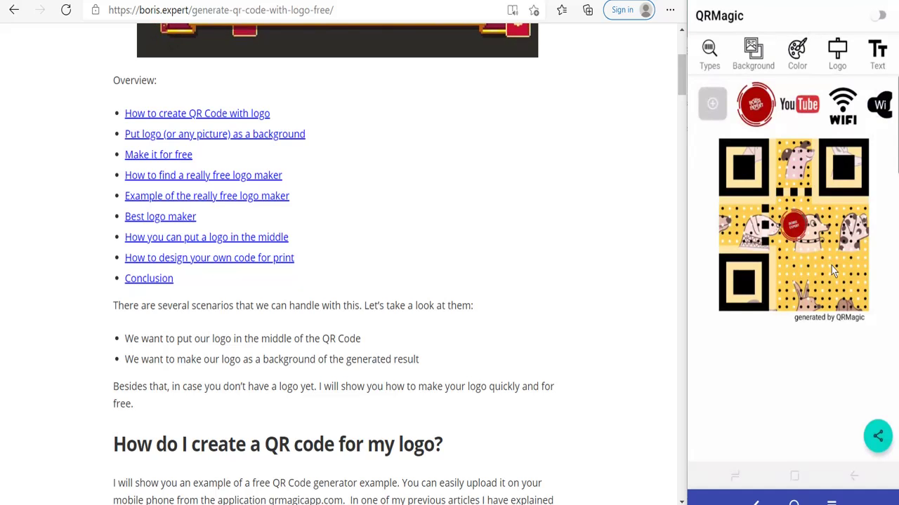
click(877, 435)
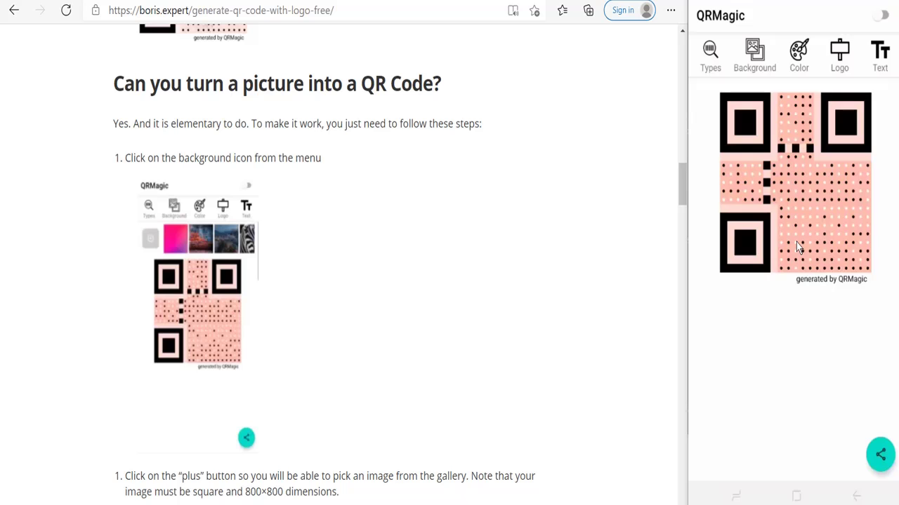
- Add the custom round red logo image as the QR code's background
click(757, 60)
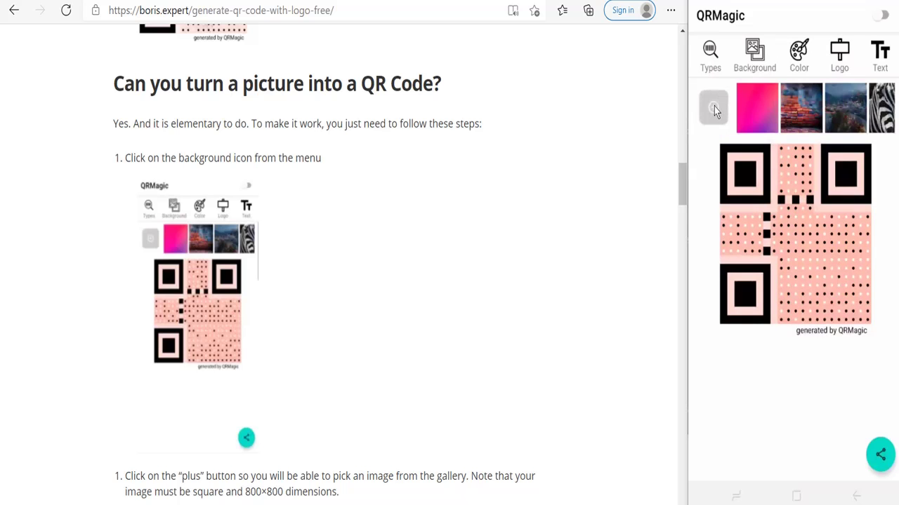
click(713, 106)
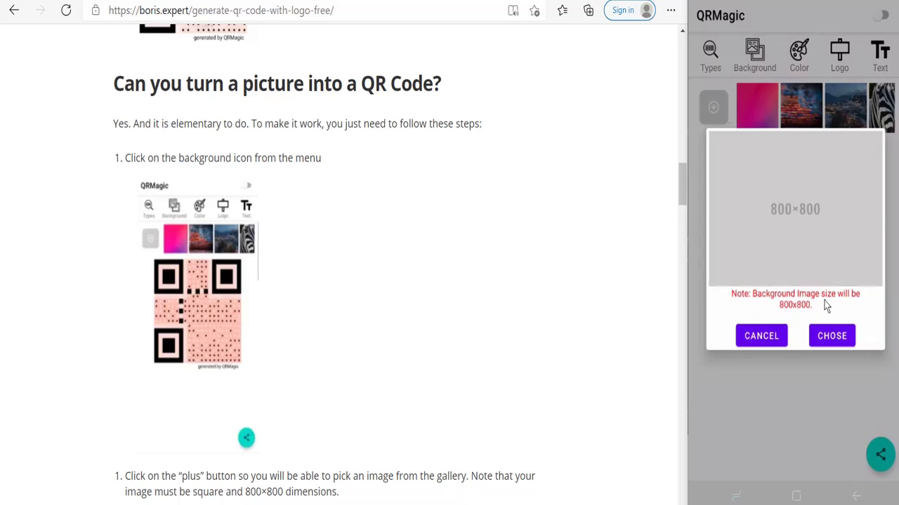
click(831, 335)
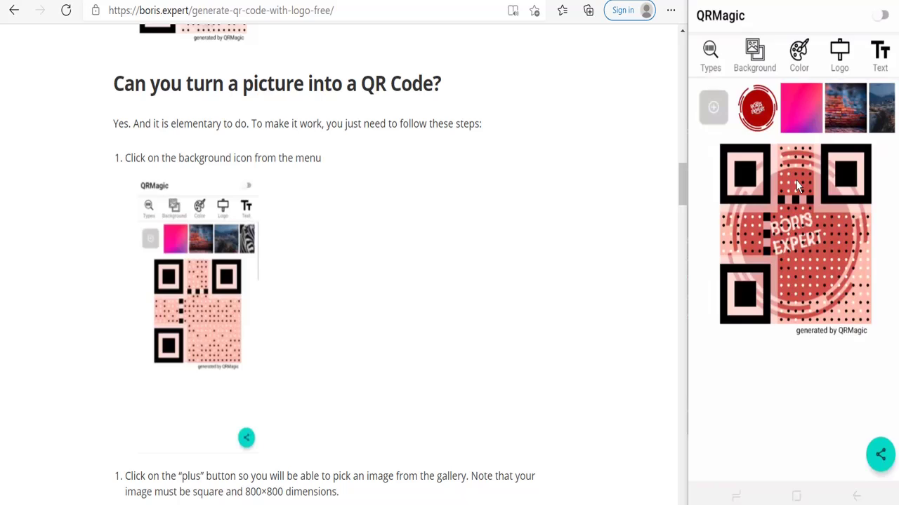
- Place the ready-made black "Scan me" logo in the centre of the QR code
click(839, 56)
click(800, 109)
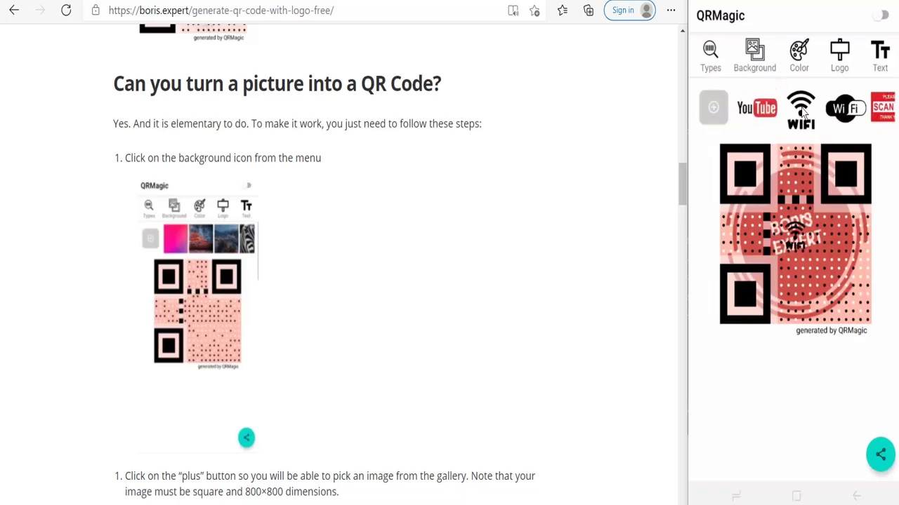
click(833, 115)
drag(833, 114, 745, 115)
click(846, 107)
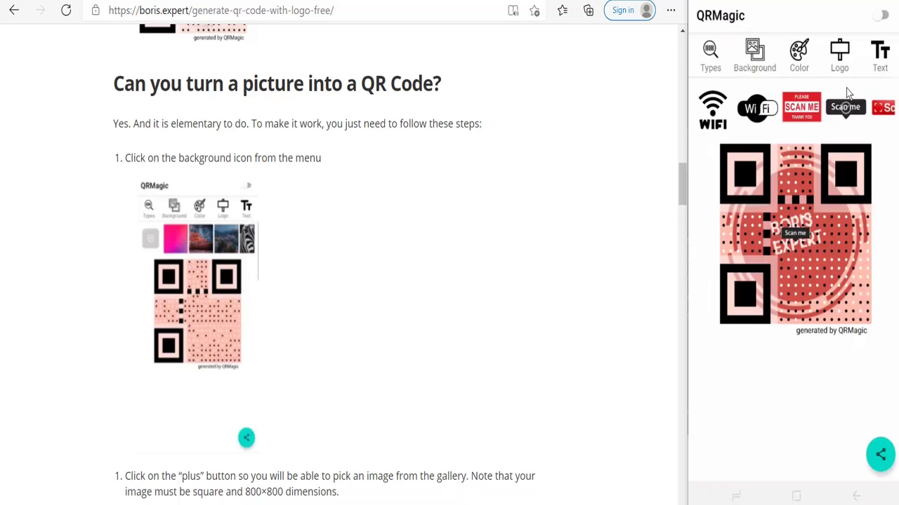
- Add the caption "Scan Me To get 25% OFF Now!" below the QR code and apply the font previewed as "The qui"
click(880, 60)
click(744, 98)
text(Sc)
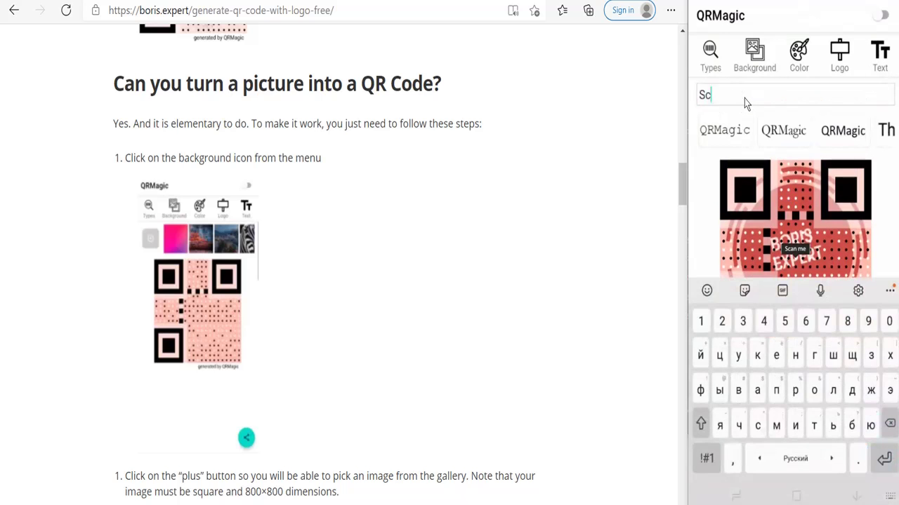
text(an Me To get 25% OFF N)
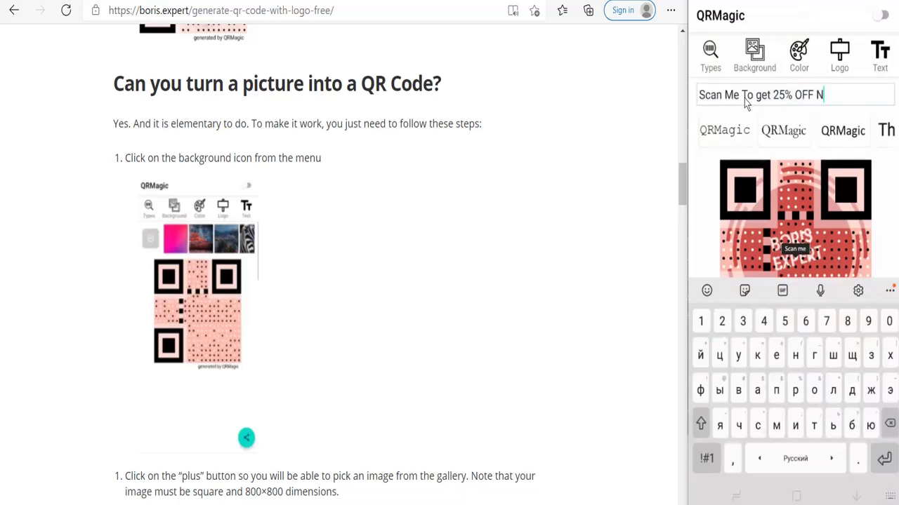
text(ow!)
key(Return)
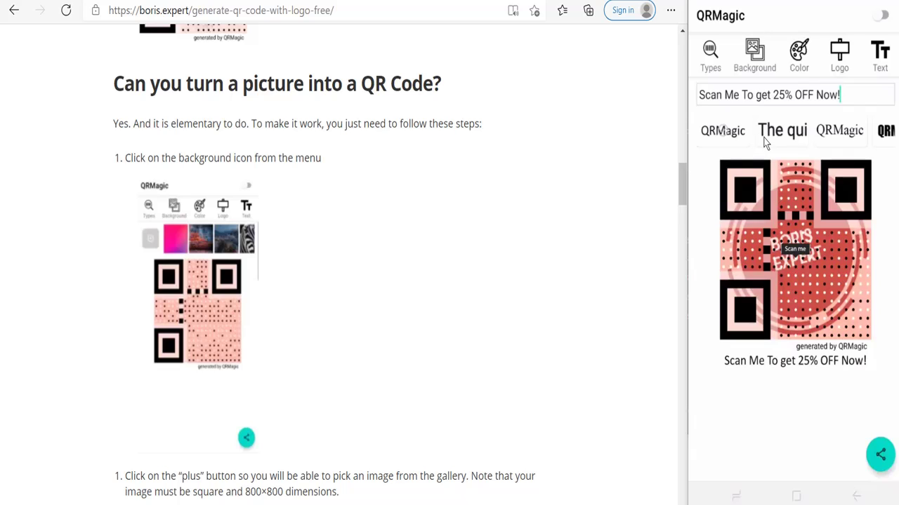
click(765, 142)
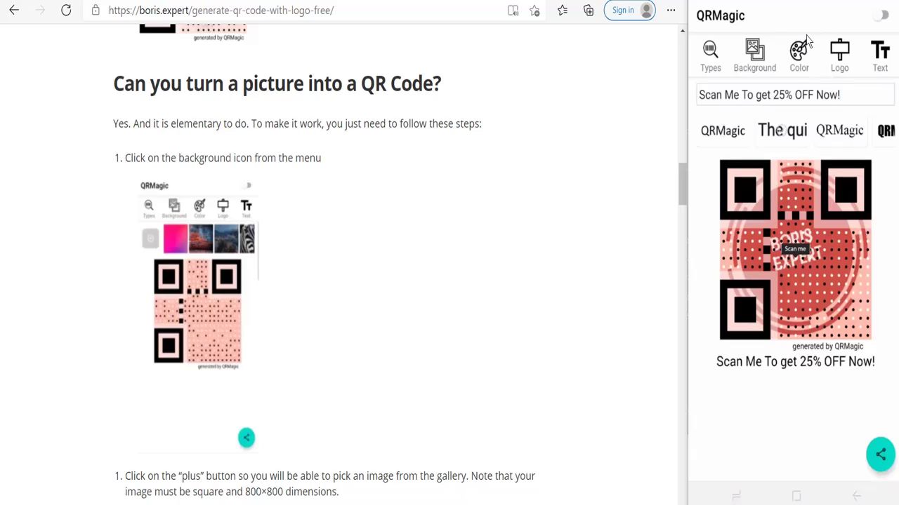
- Try a dark pink colour on the QR code pattern and return it to black
click(752, 70)
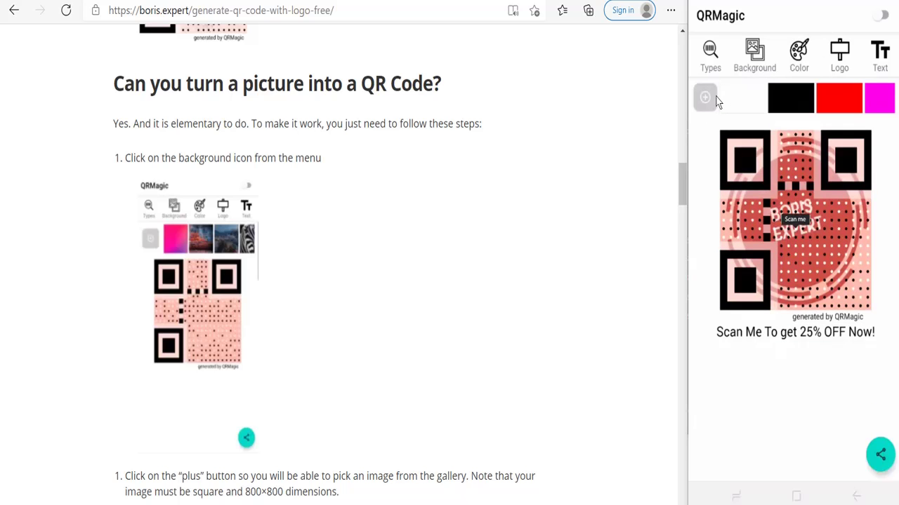
drag(806, 99, 756, 104)
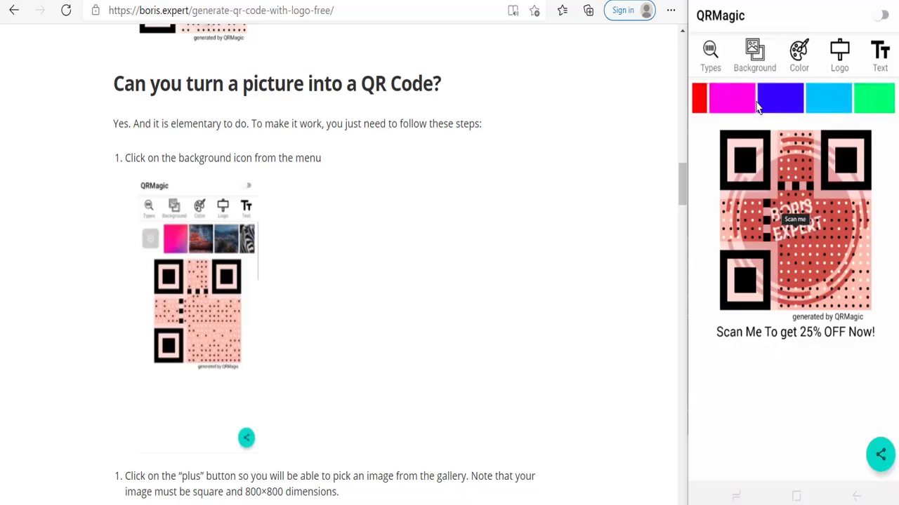
click(822, 101)
mouse_move(828, 100)
mouse_down()
mouse_move(766, 94)
mouse_move(821, 108)
mouse_up()
click(822, 98)
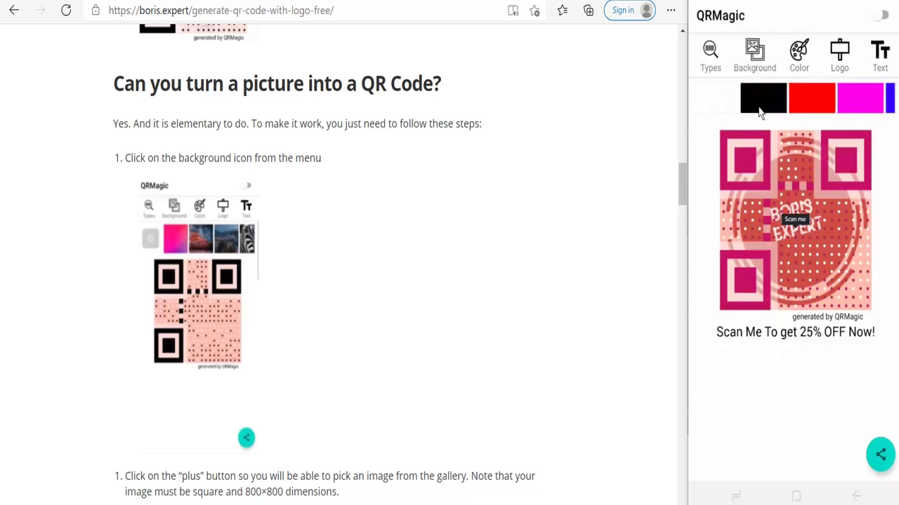
click(765, 106)
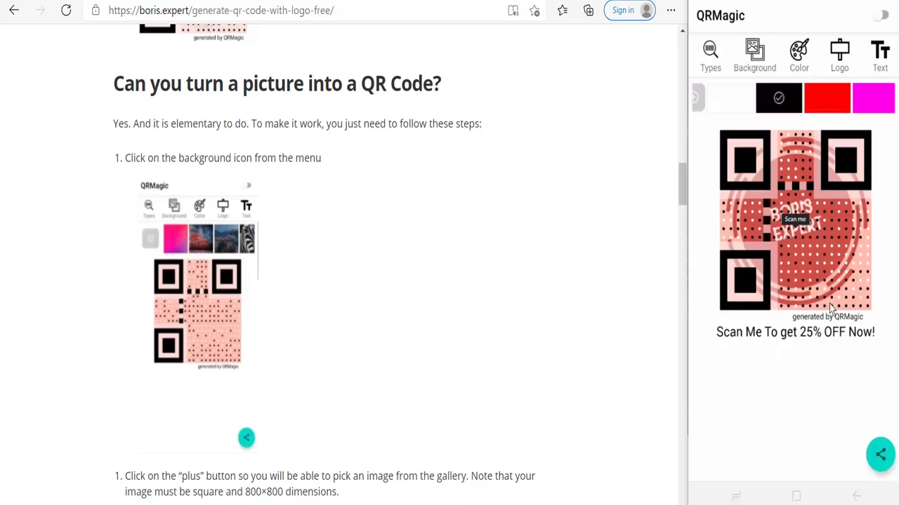
- Share the finished QR code
click(879, 454)
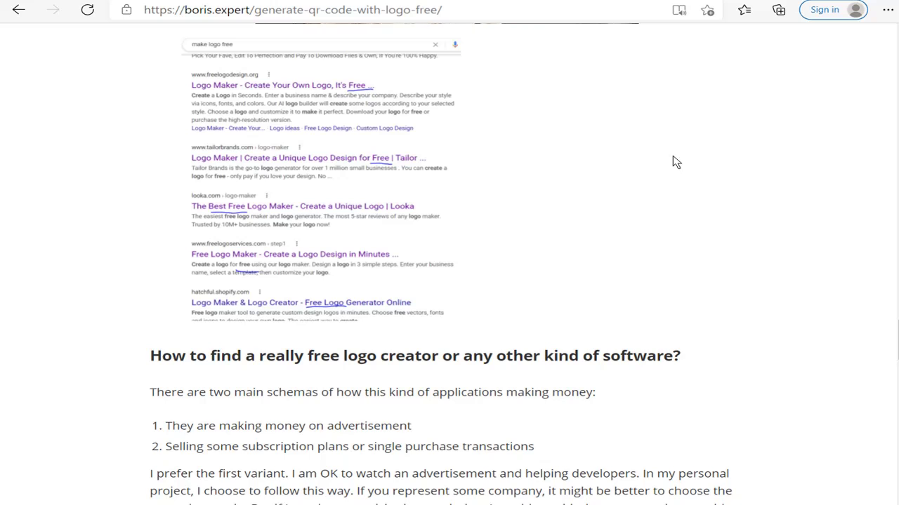
- Search Google for "canva create a logo" as the article suggests and open Canva's free logo maker page
scroll(339, 249, down, 6)
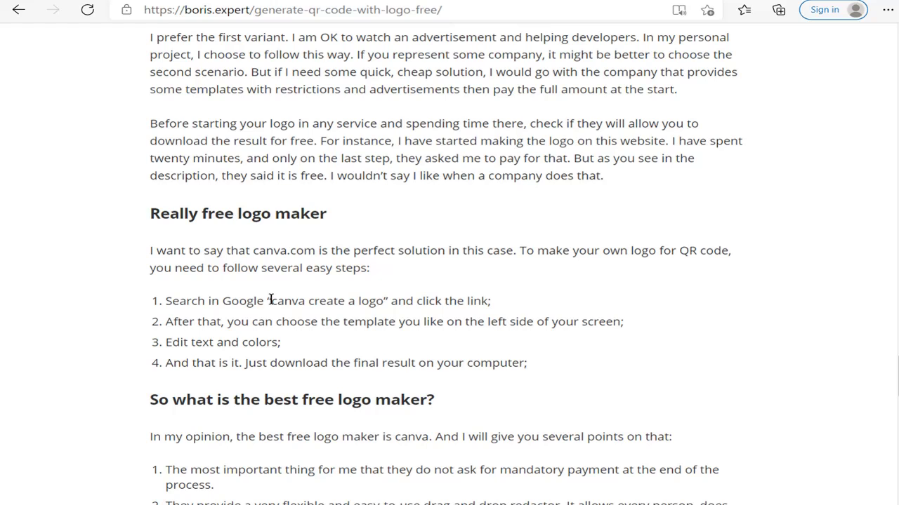
drag(271, 301, 384, 302)
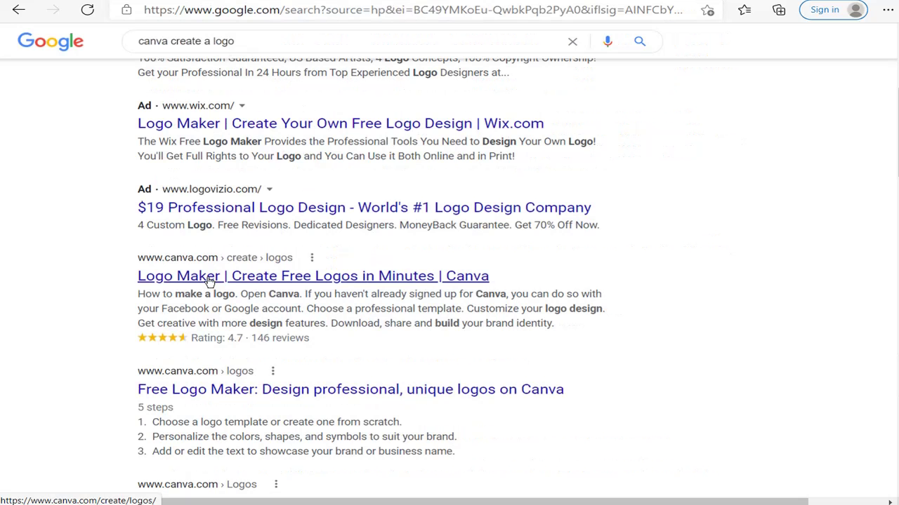
click(208, 282)
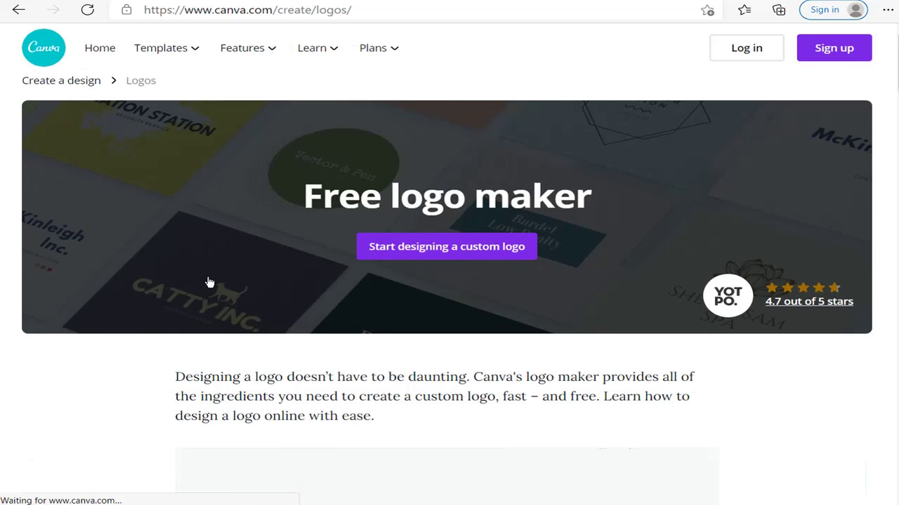
- Start designing a custom logo in Canva and open the download options for the design
click(388, 252)
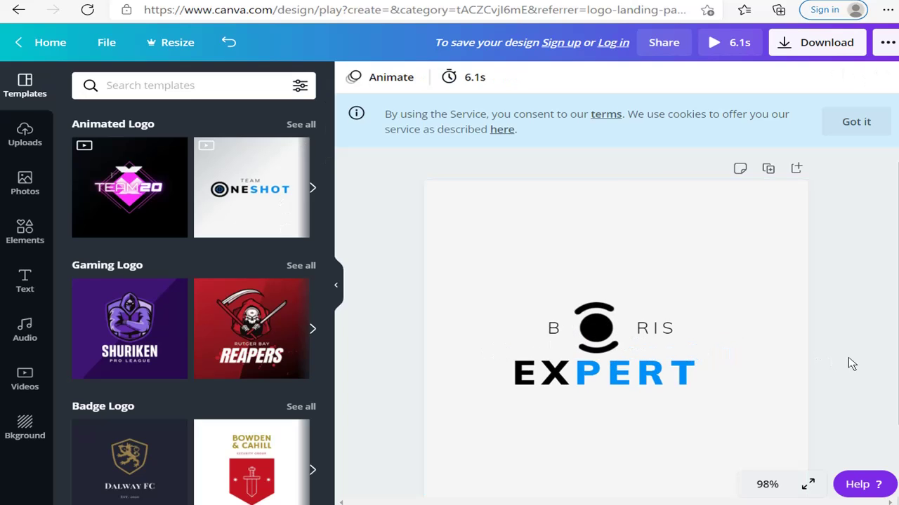
click(839, 44)
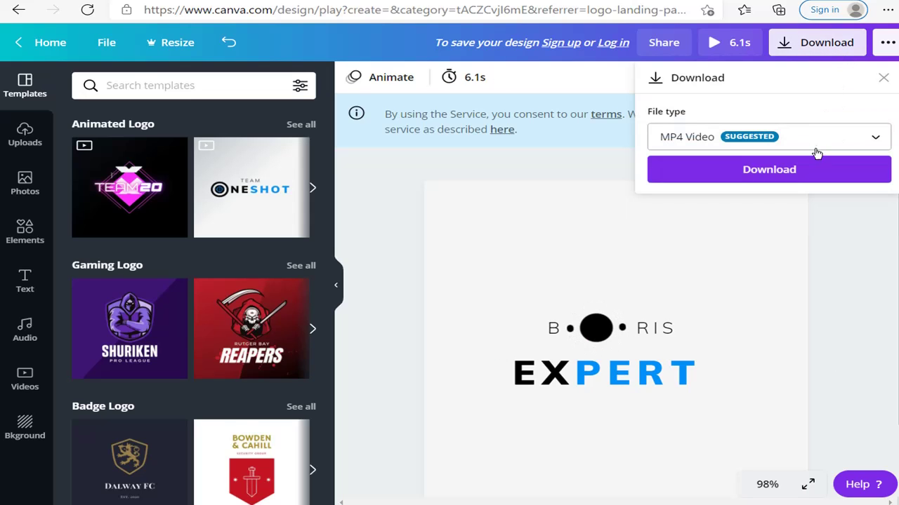